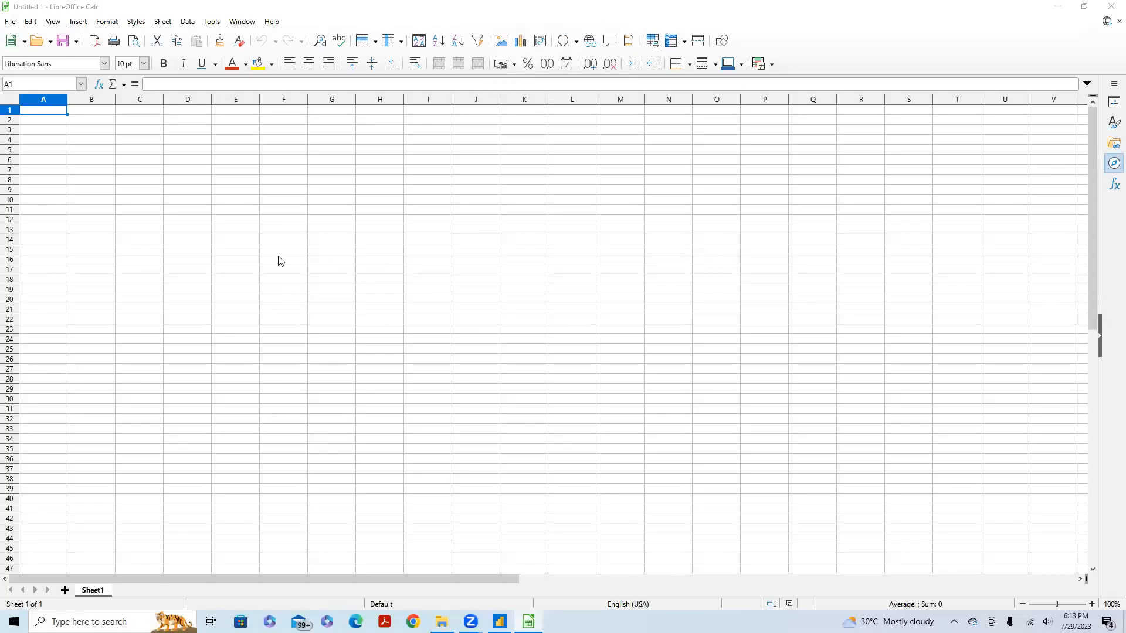
# - Rename Sheet1 as ONE TO ONE
pyautogui.click(213, 233)
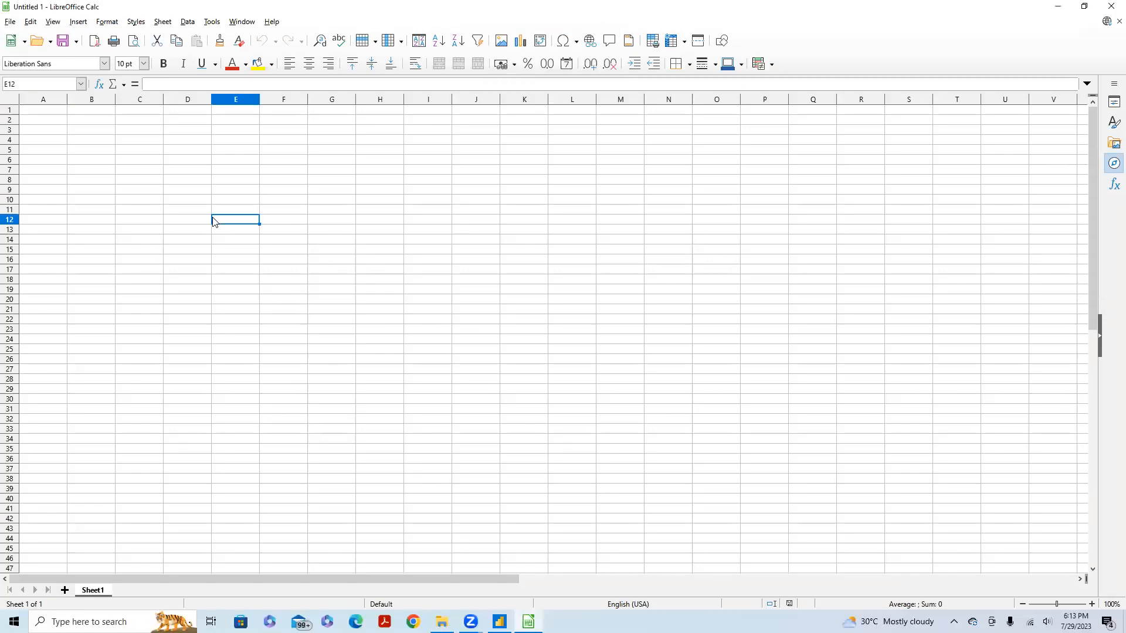
pyautogui.click(53, 124)
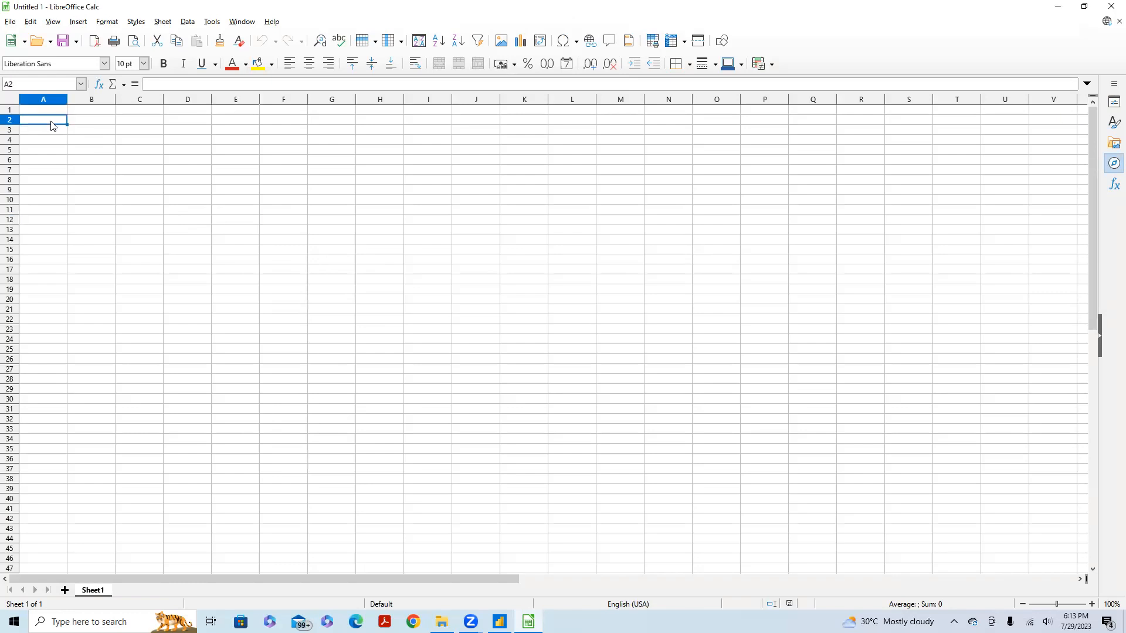
pyautogui.doubleClick(94, 590)
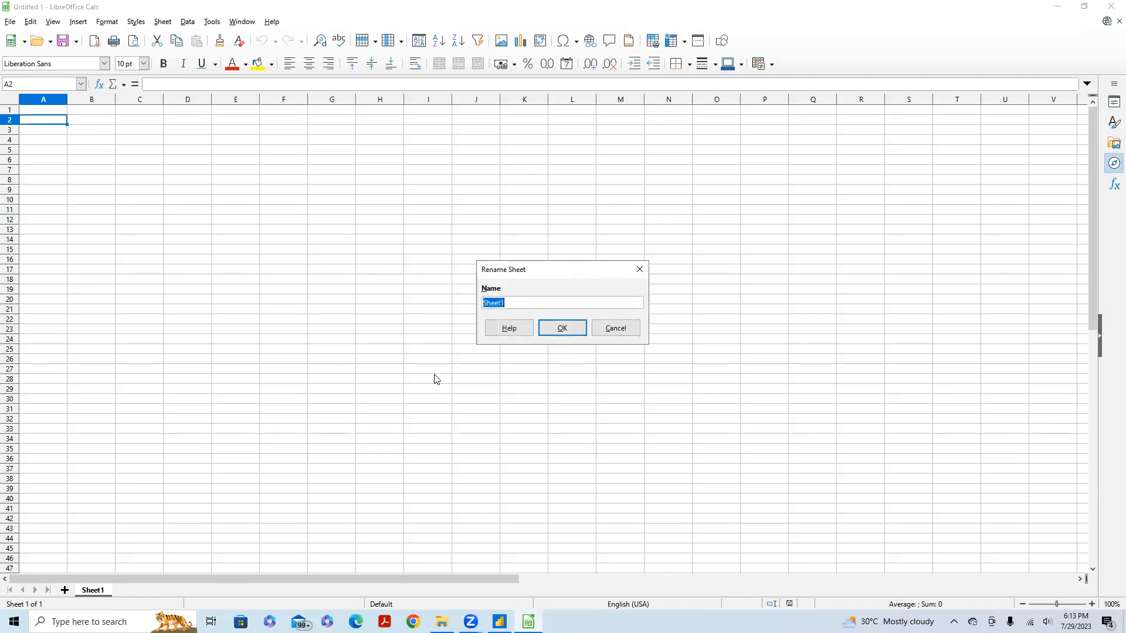
pyautogui.write('ONE TO ONE')
pyautogui.press('Return')
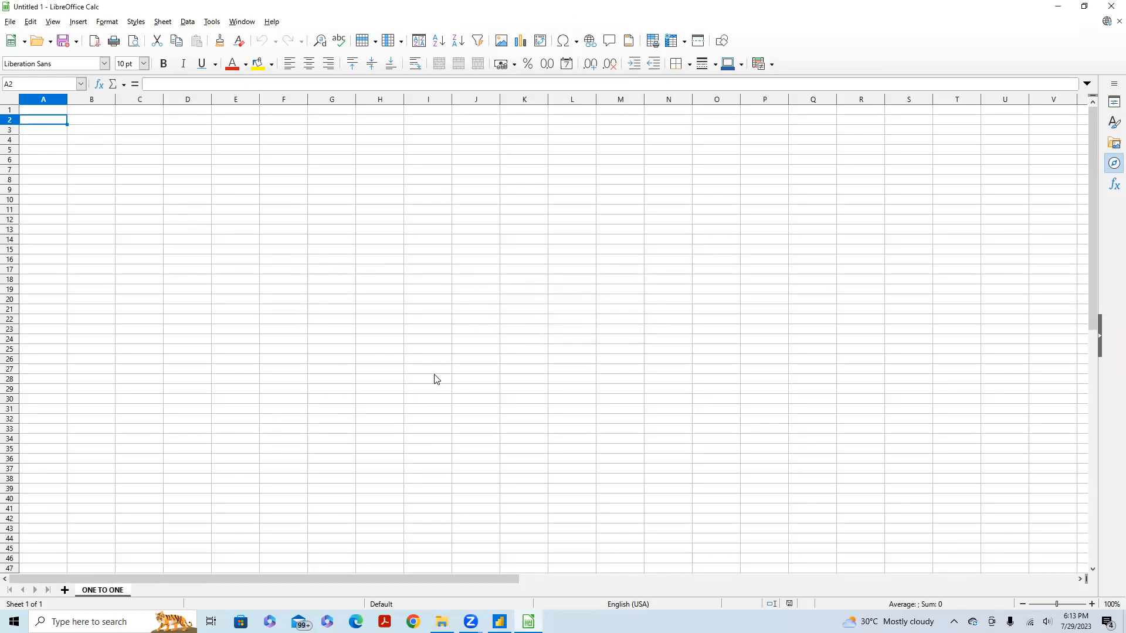
# - Add a second sheet after ONE TO ONE and name it ONE TO MANY
pyautogui.click(64, 591)
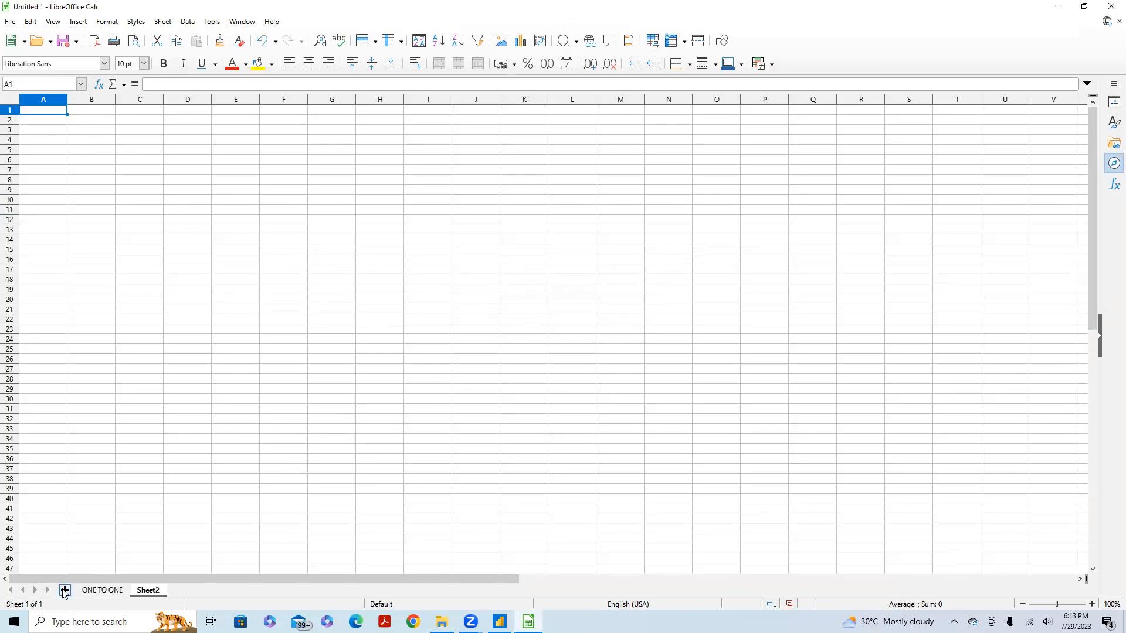
pyautogui.doubleClick(147, 594)
pyautogui.write('ONE ')
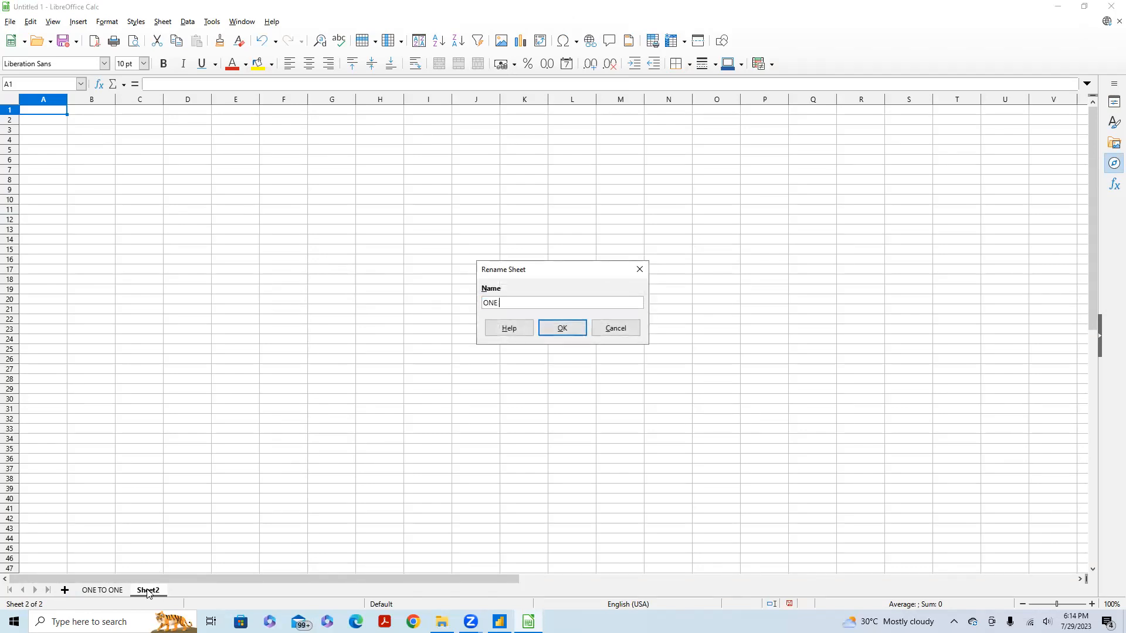
pyautogui.write('TO MANY')
pyautogui.press('Return')
# - Add a third sheet after ONE TO MANY and name it MANY TO ONE
pyautogui.click(65, 590)
pyautogui.doubleClick(210, 589)
pyautogui.write('MANY TO ONE')
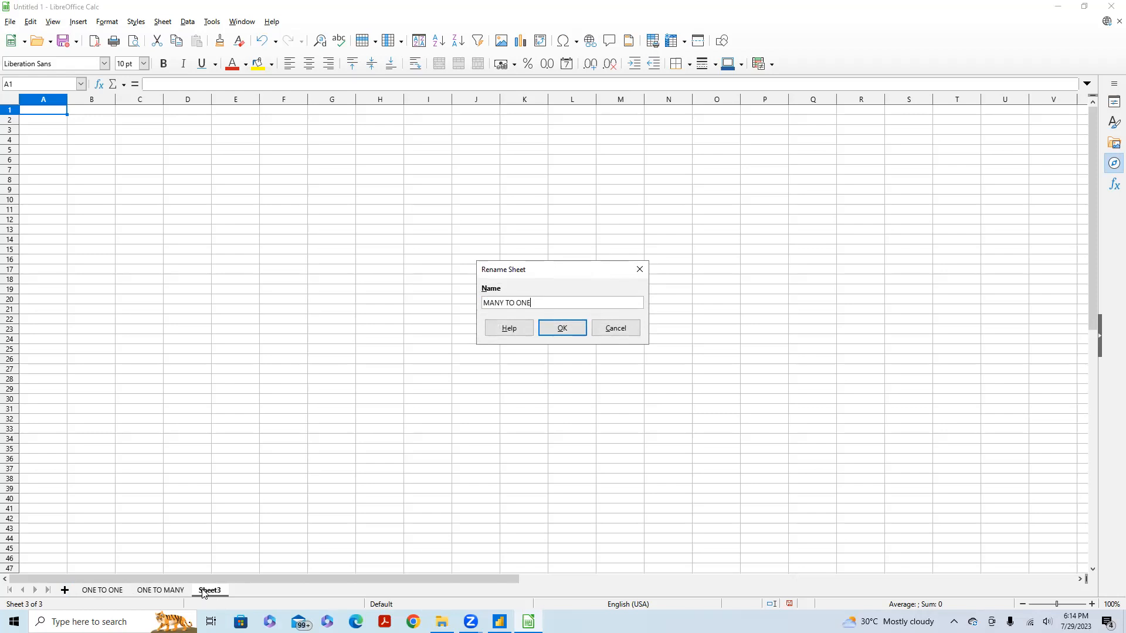
pyautogui.press('Return')
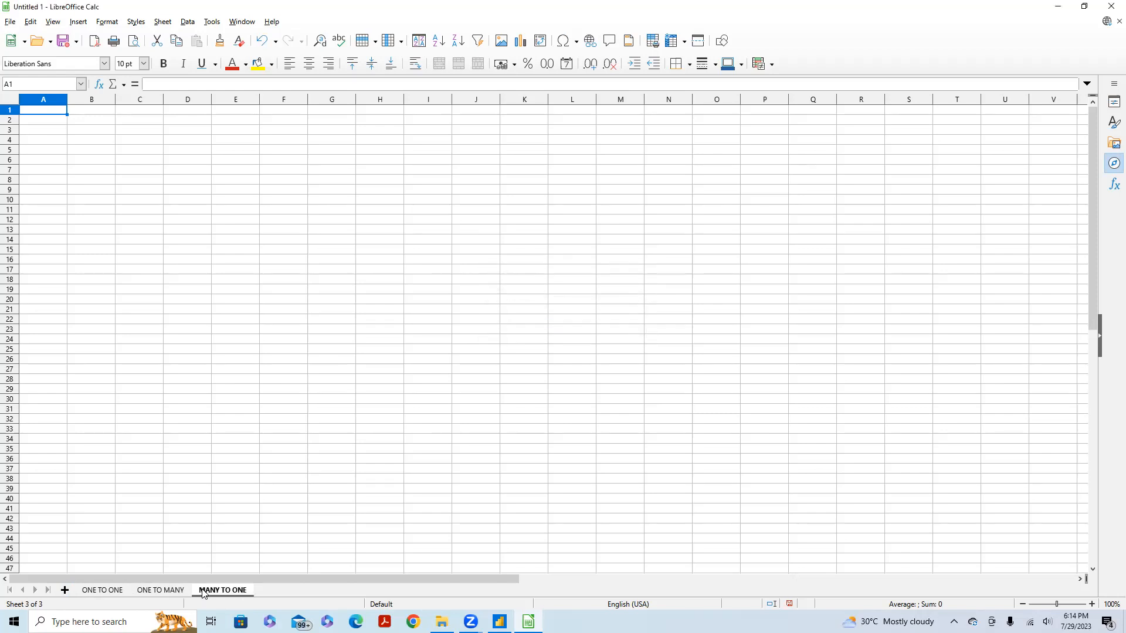
# - Add a fourth sheet after MANY TO ONE and name it MANY TO MANY
pyautogui.click(65, 590)
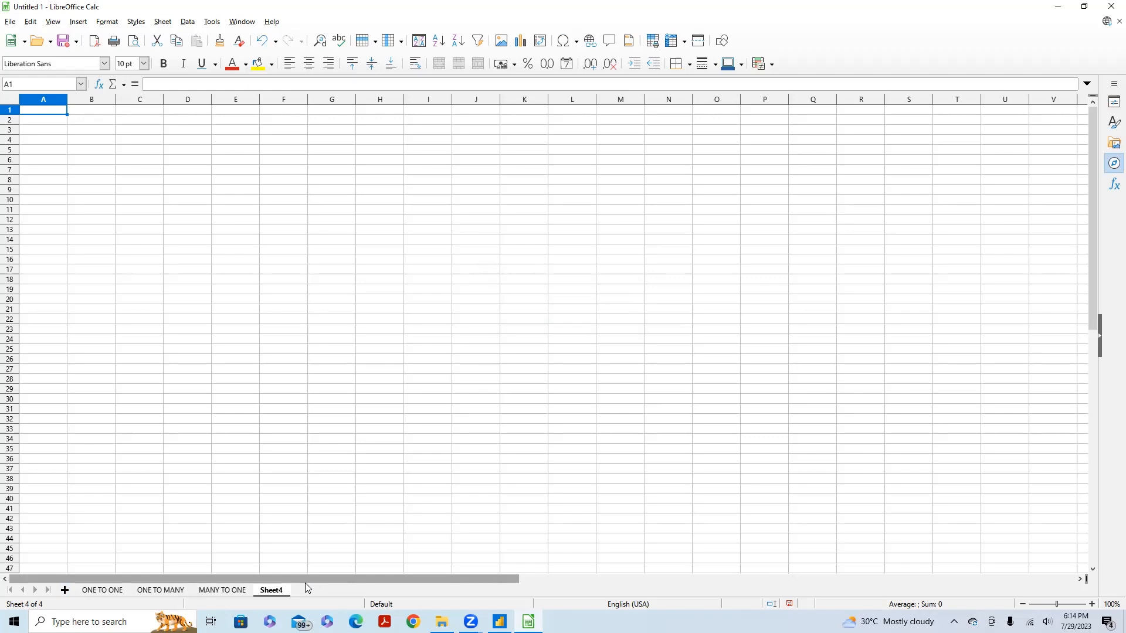
pyautogui.doubleClick(278, 590)
pyautogui.write('MANY TO MANY')
pyautogui.press('Return')
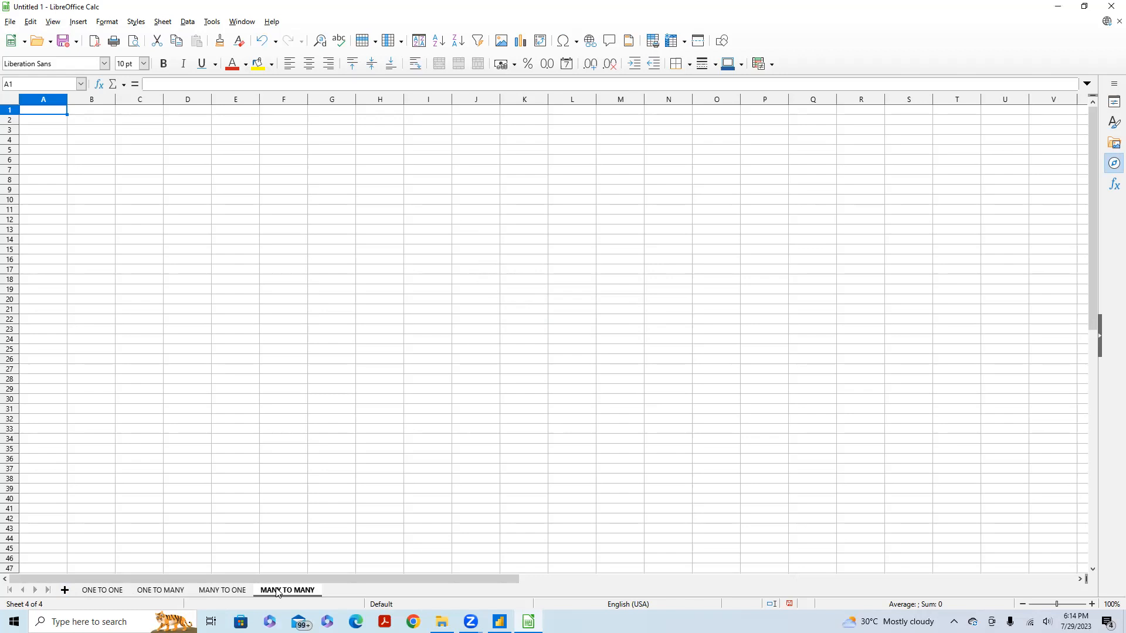
# - On the MANY TO MANY sheet, enter the header NAME in A2 and the entries A, B, C and D in A3:A6
pyautogui.click(47, 123)
pyautogui.write('N')
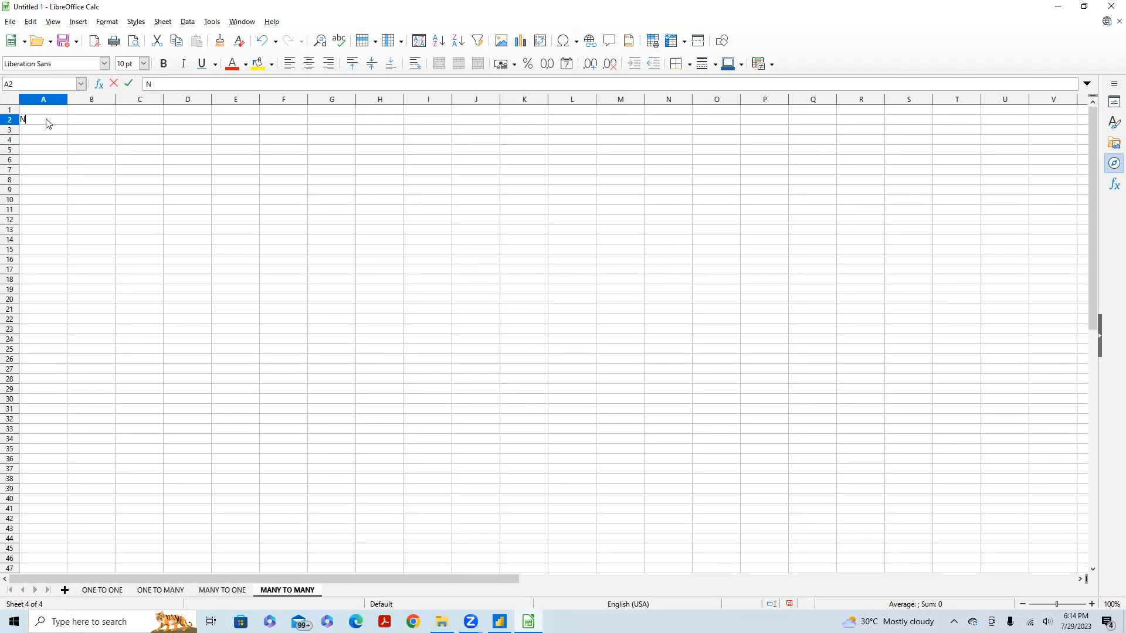
pyautogui.write('AME')
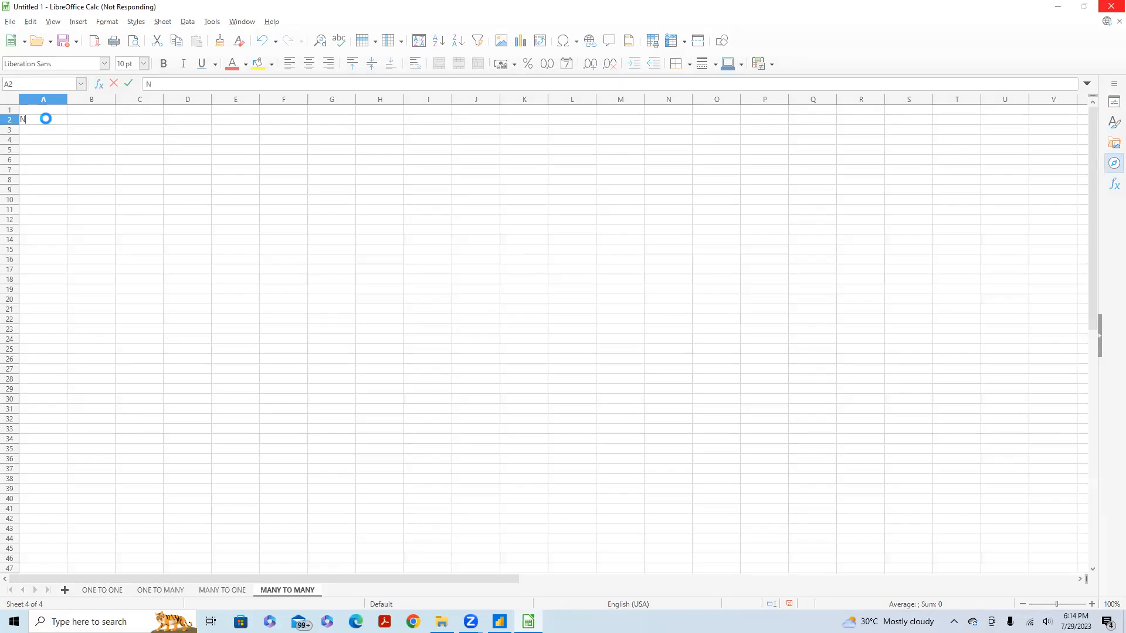
pyautogui.press('Return')
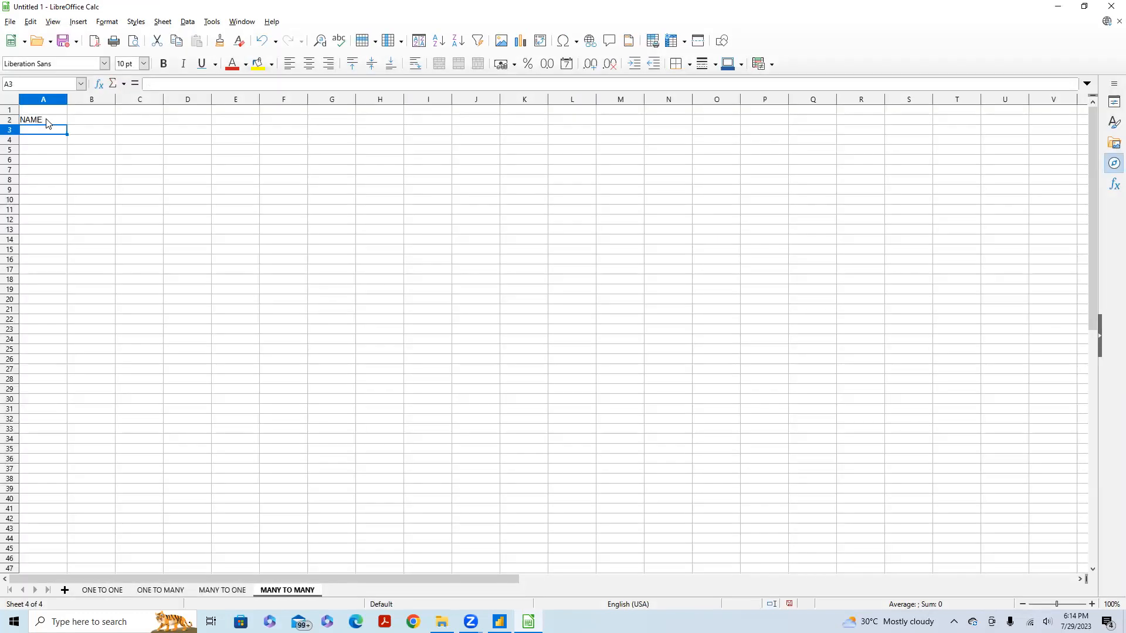
pyautogui.press('Right')
pyautogui.press('Left')
pyautogui.write('A')
pyautogui.press('Return')
pyautogui.write('B')
pyautogui.press('Return')
pyautogui.write('C')
pyautogui.press('Return')
pyautogui.write('D')
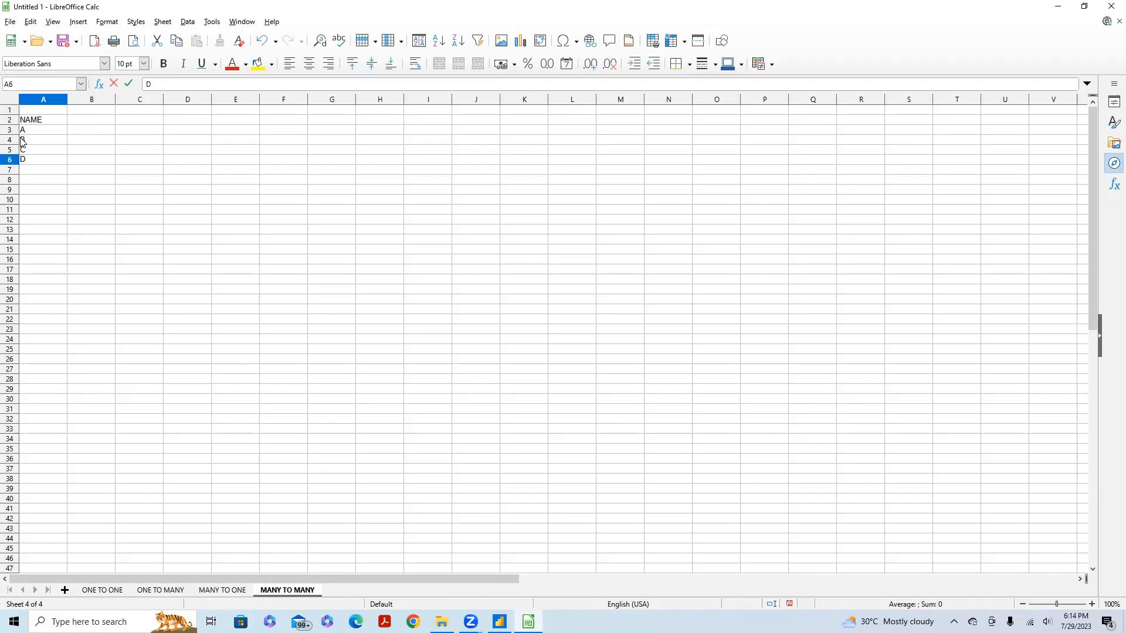
# - Copy the NAME list A2:A6 from the MANY TO MANY sheet to cell A2 of the ONE TO ONE sheet
pyautogui.moveTo(47, 120); pyautogui.dragTo(48, 163)
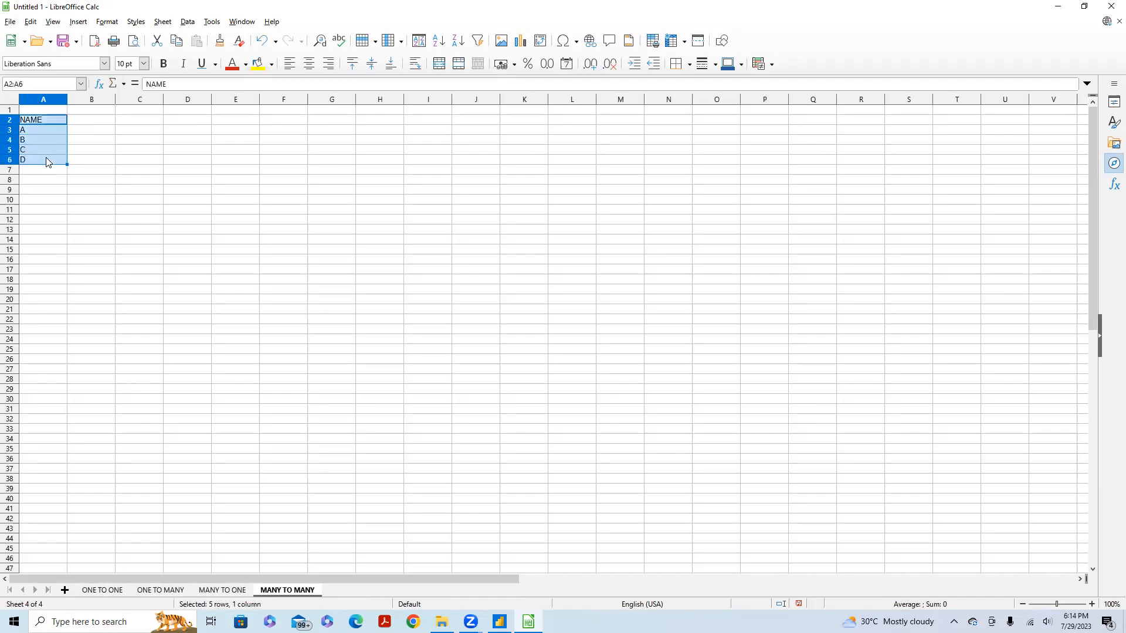
pyautogui.hotkey('ctrl', 'c')
pyautogui.click(110, 590)
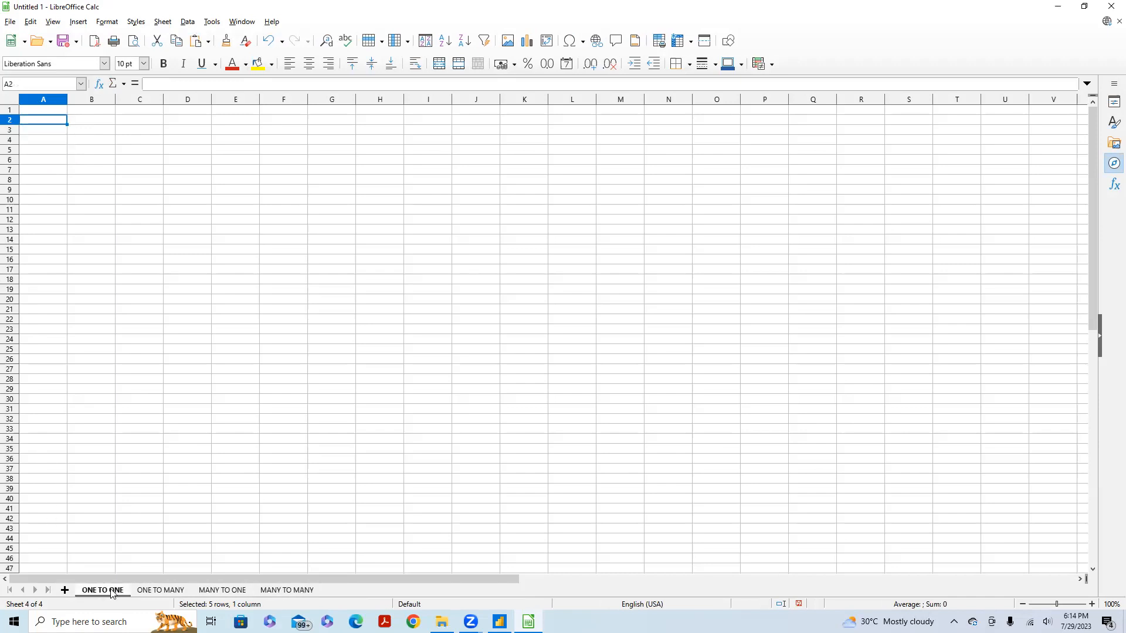
pyautogui.hotkey('ctrl', 'v')
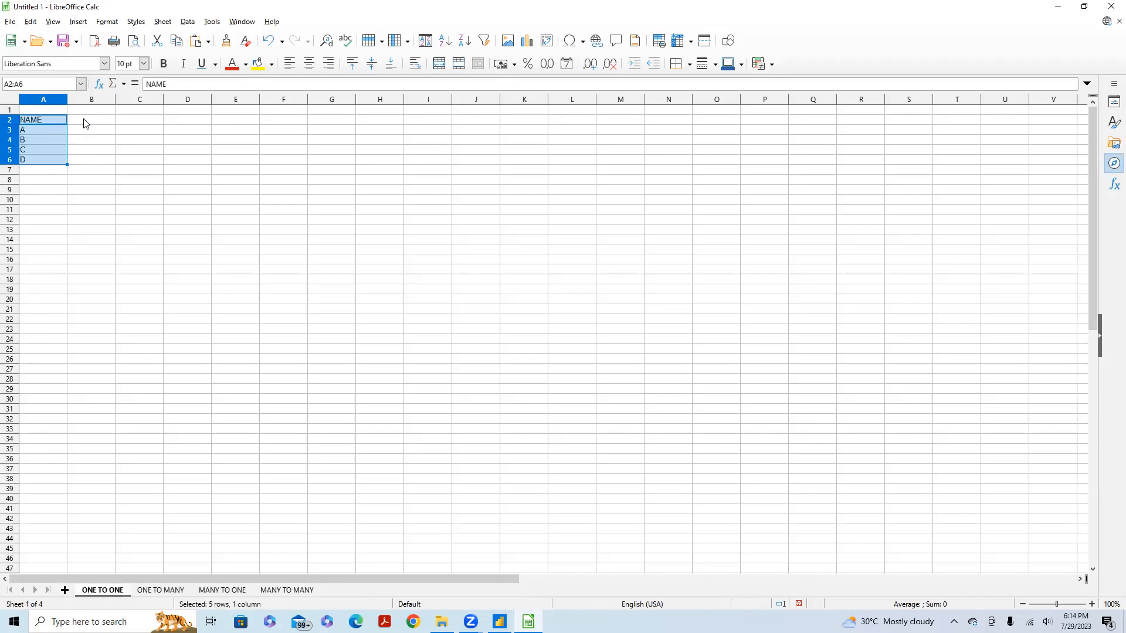
# - Enter the header ORDER in B2 of the ONE TO ONE sheet and the values 1, 2, 3 and 4 in B3:B6
pyautogui.click(86, 122)
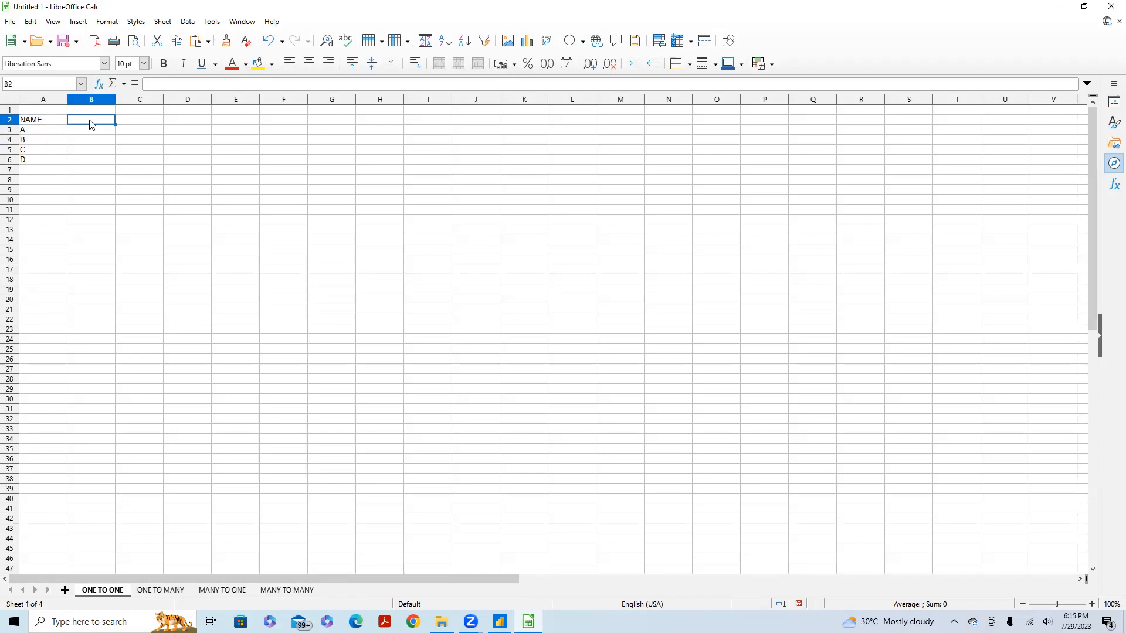
pyautogui.write('ORDER')
pyautogui.press('Return')
pyautogui.write('1')
pyautogui.press('Return')
pyautogui.write('2')
pyautogui.press('Return')
pyautogui.write('3')
pyautogui.press('Return')
pyautogui.write('4')
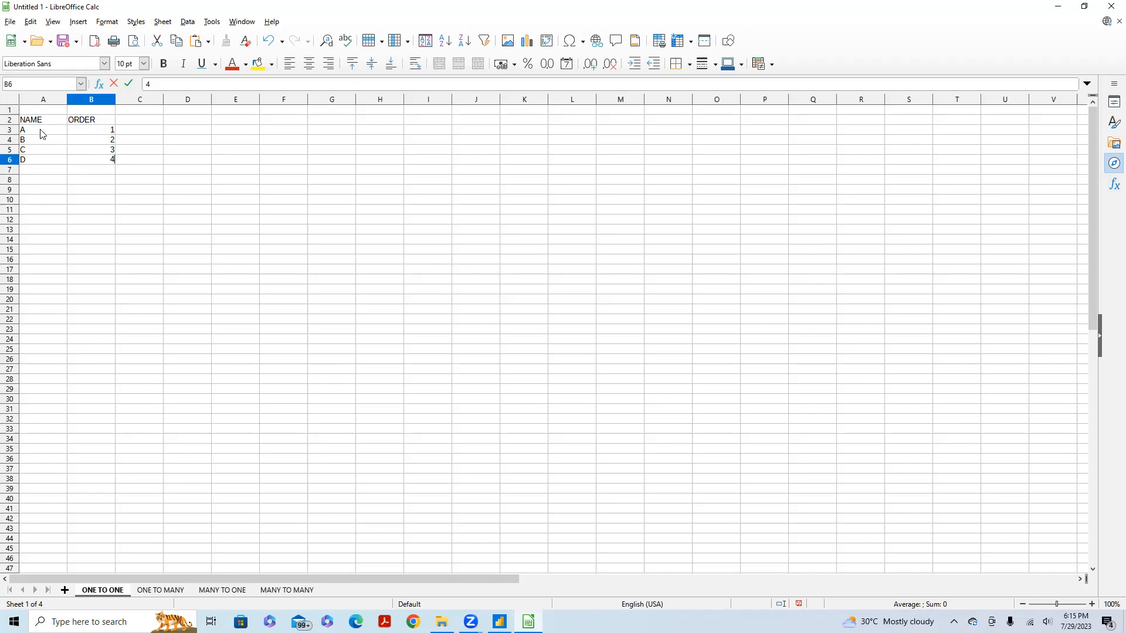
# - Move the NAME and ORDER table A2:B6 from the ONE TO ONE sheet to cell A3 of the ONE TO MANY sheet
pyautogui.moveTo(42, 122); pyautogui.dragTo(97, 156)
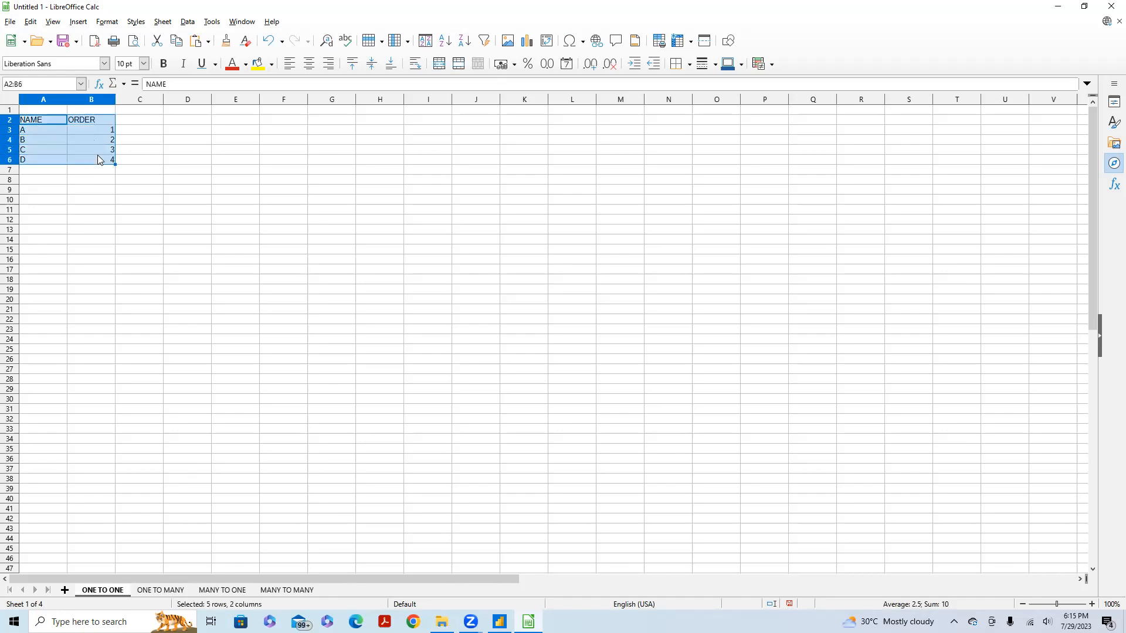
pyautogui.hotkey('ctrl', 'x')
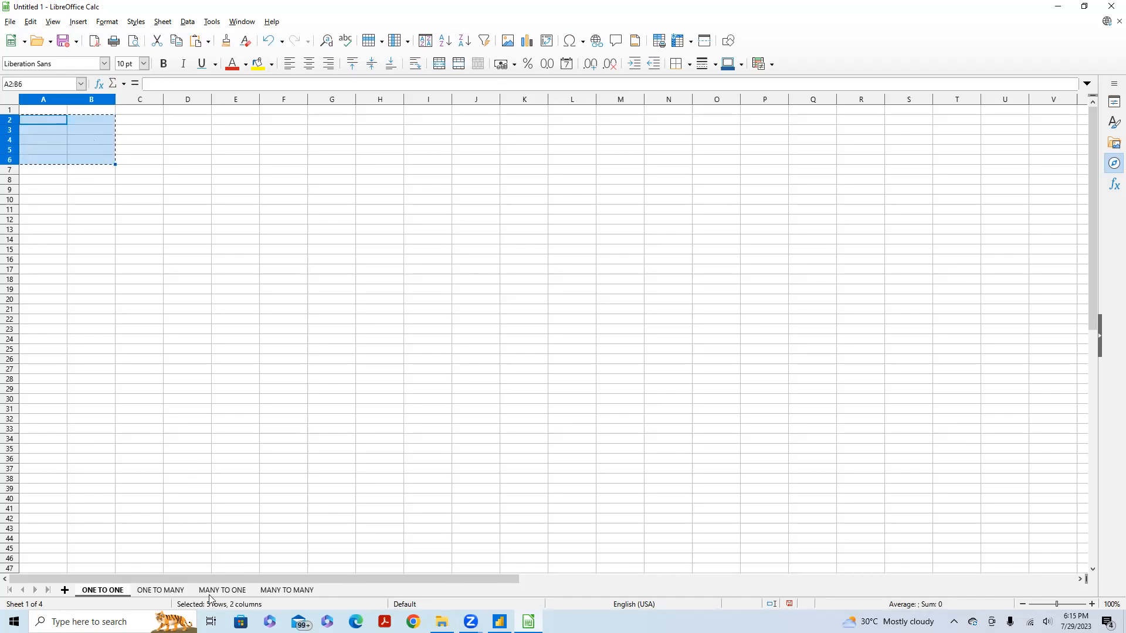
pyautogui.click(169, 591)
pyautogui.click(62, 131)
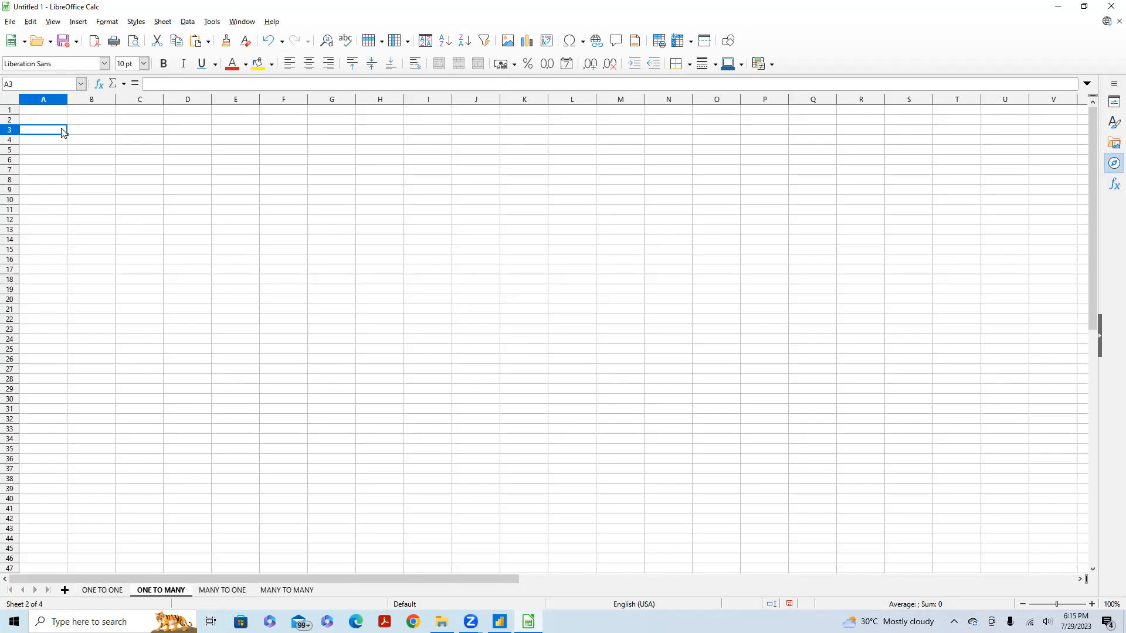
pyautogui.hotkey('ctrl', 'v')
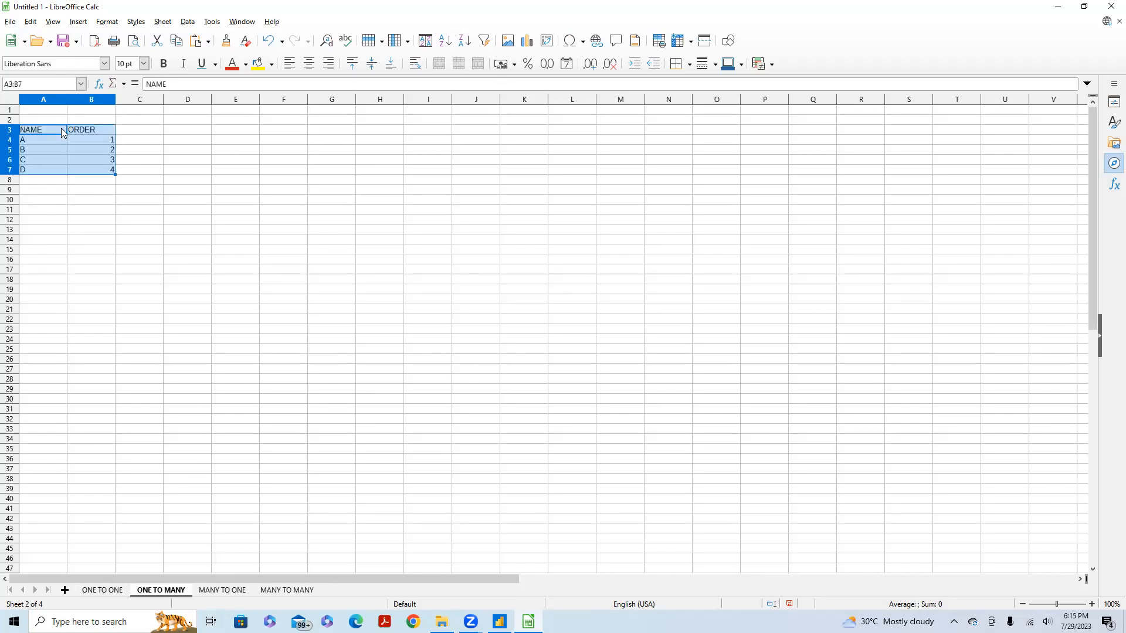
# - Change the ORDER header in B3 to ITEMS and replace the numbers in B4:B7 with BAT, BALL, KIT and GLOVES
pyautogui.click(97, 126)
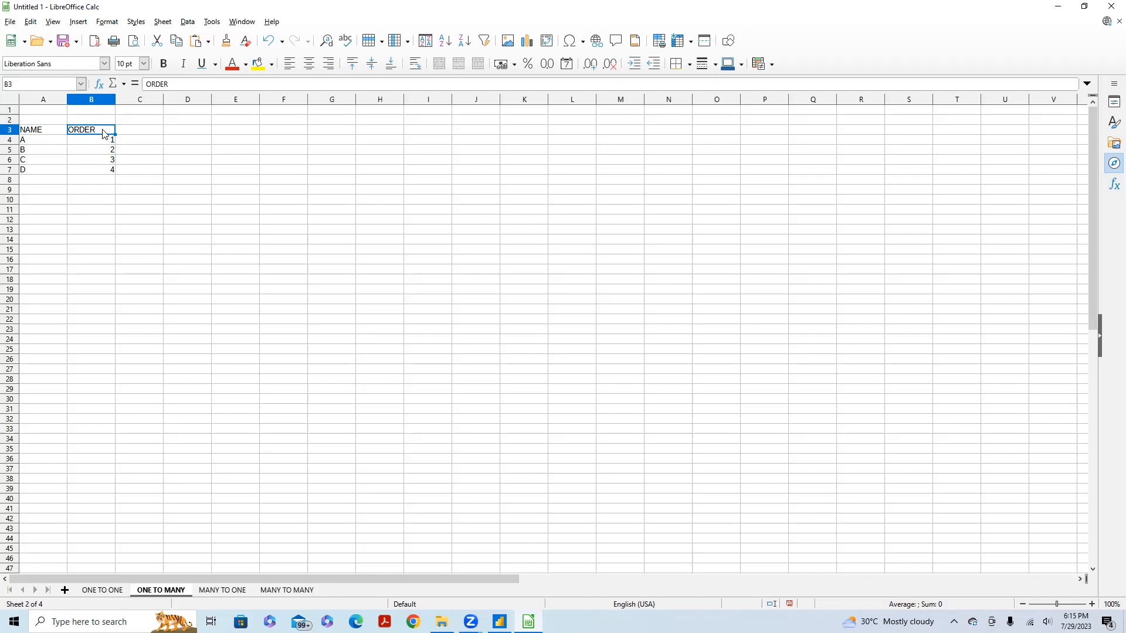
pyautogui.write('ITEMS')
pyautogui.click(97, 142)
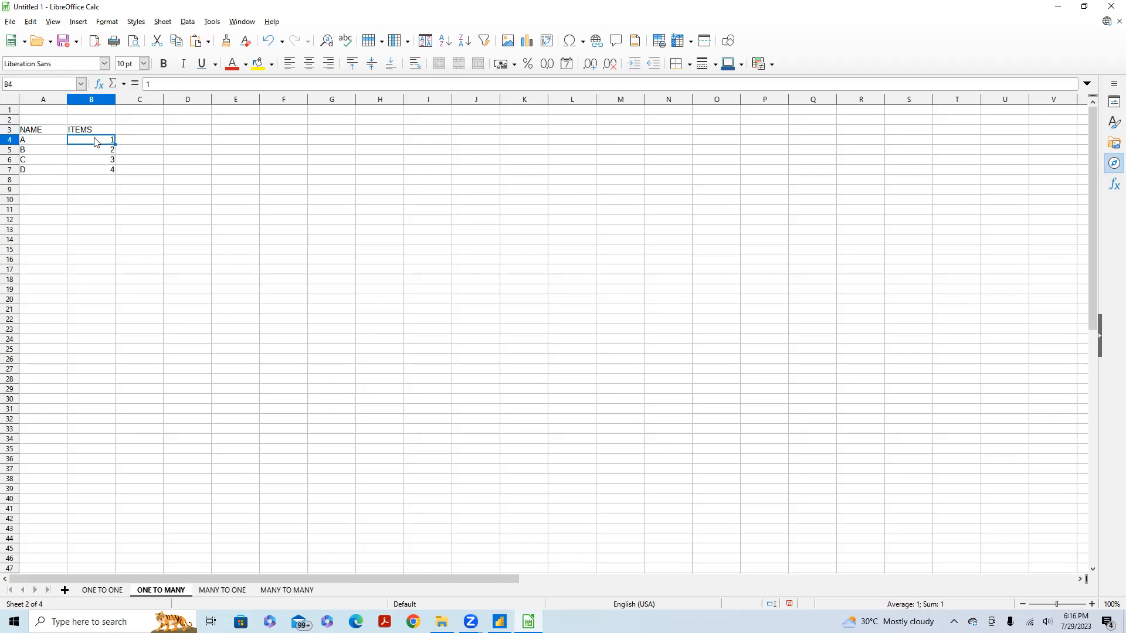
pyautogui.write('BAT')
pyautogui.click(95, 156)
pyautogui.click(58, 154)
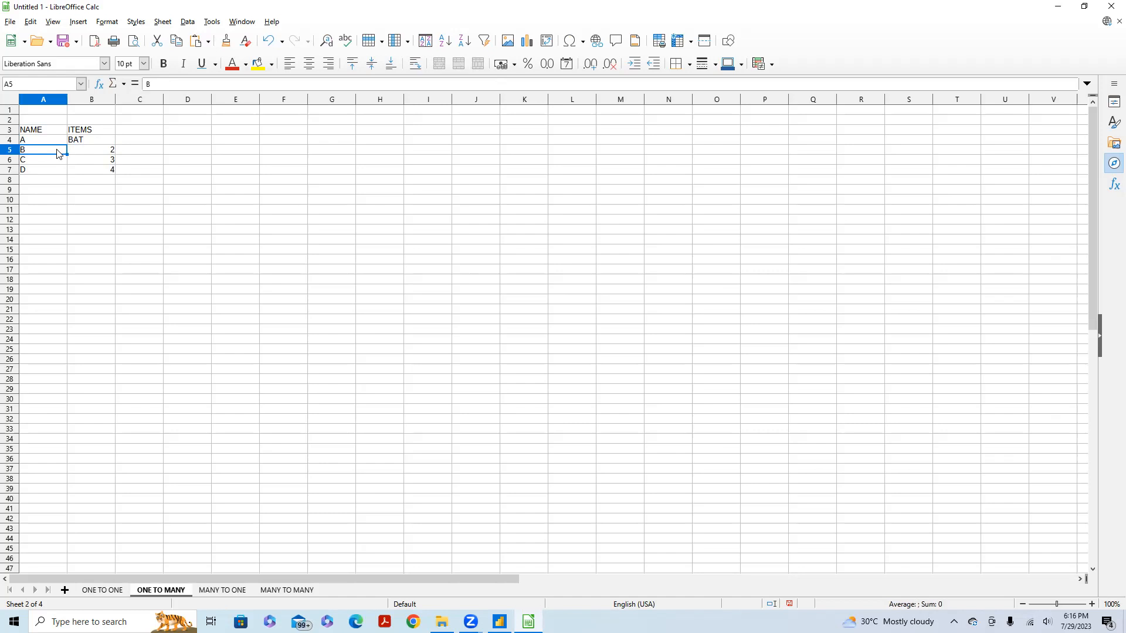
pyautogui.click(102, 153)
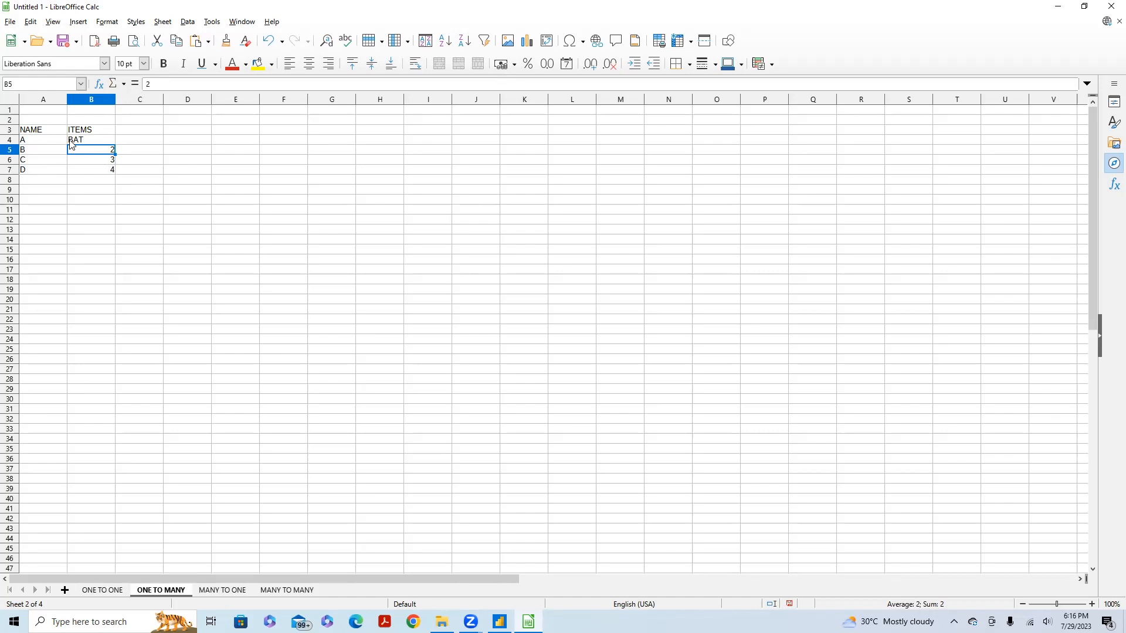
pyautogui.write('BALL')
pyautogui.click(95, 165)
pyautogui.write('KIT')
pyautogui.press('Return')
pyautogui.write('GLOVES')
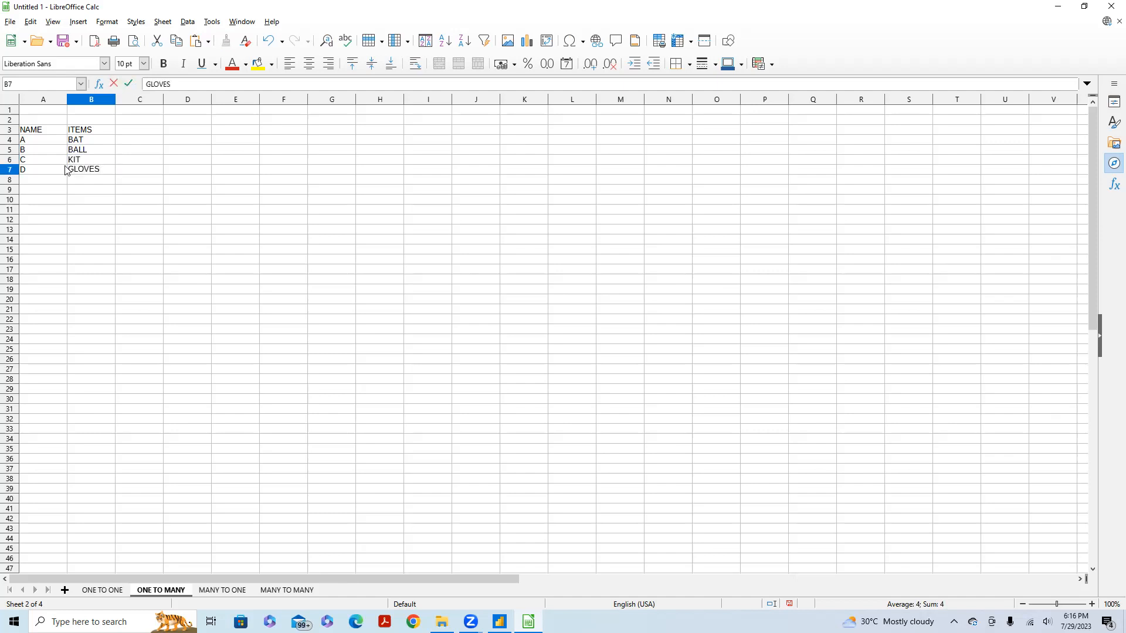
# - Clear the contents of cells A5:A7, removing the names B, C and D
pyautogui.moveTo(38, 152); pyautogui.dragTo(32, 170)
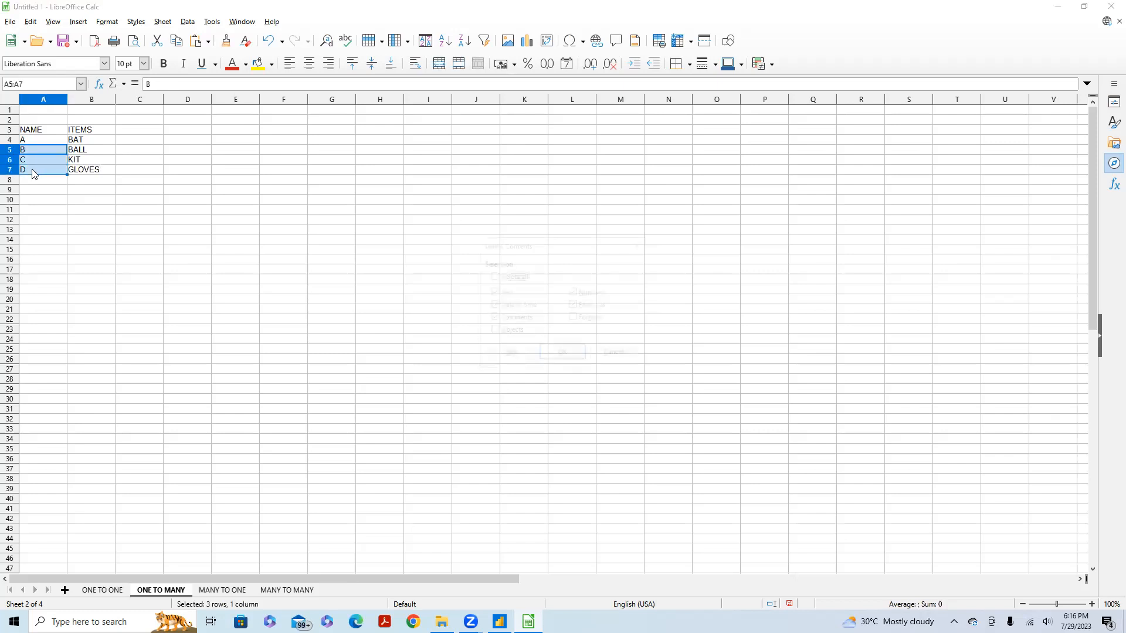
pyautogui.press('BackSpace')
pyautogui.click(561, 354)
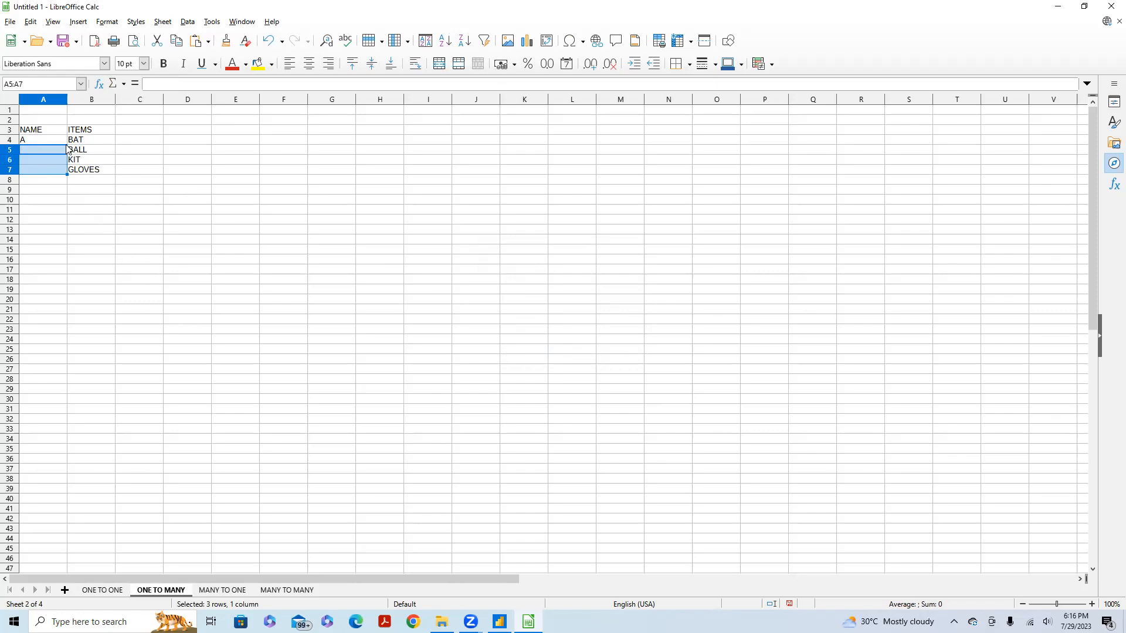
pyautogui.scroll(-1, 65, 147)
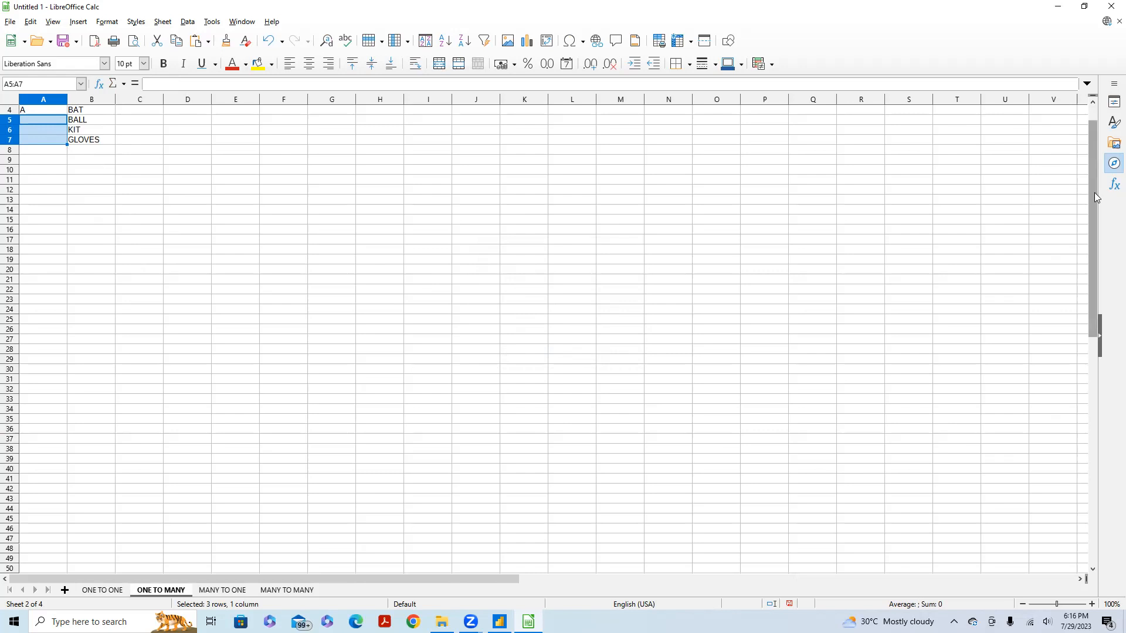
pyautogui.moveTo(1094, 193); pyautogui.dragTo(1092, 180)
pyautogui.scroll(-4, 314, 171)
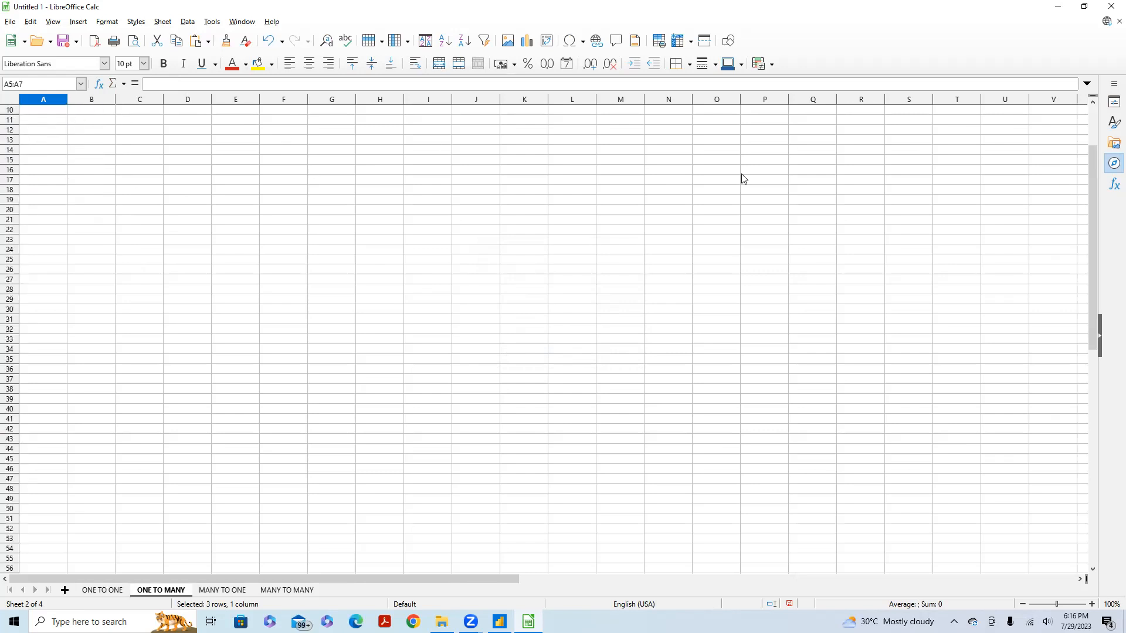
pyautogui.click(1114, 184)
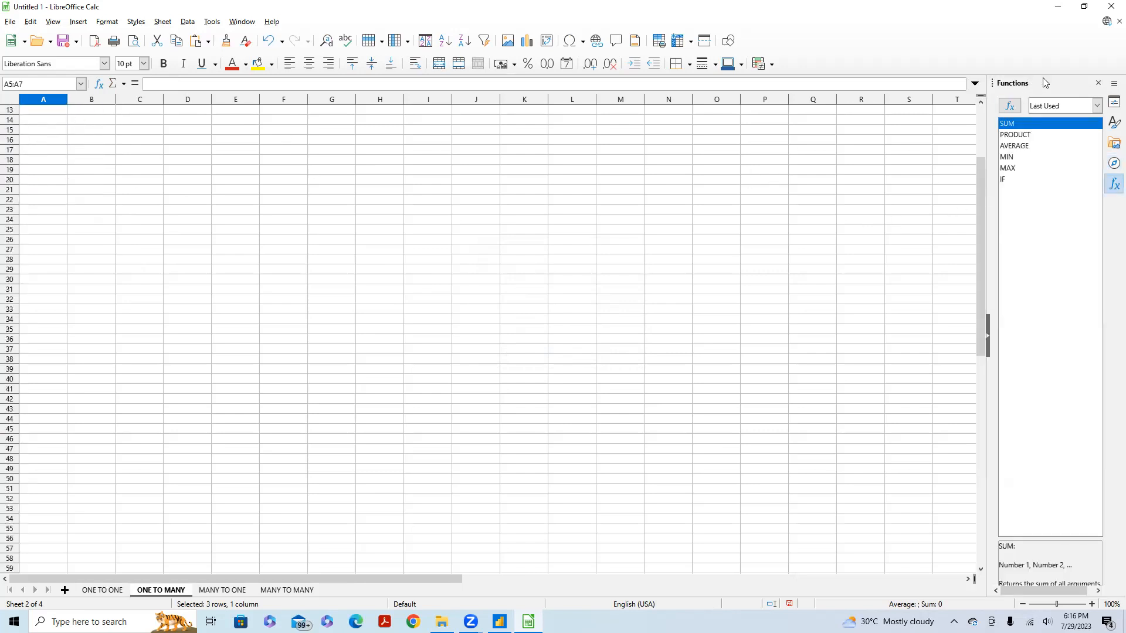
pyautogui.click(1096, 85)
pyautogui.click(1091, 111)
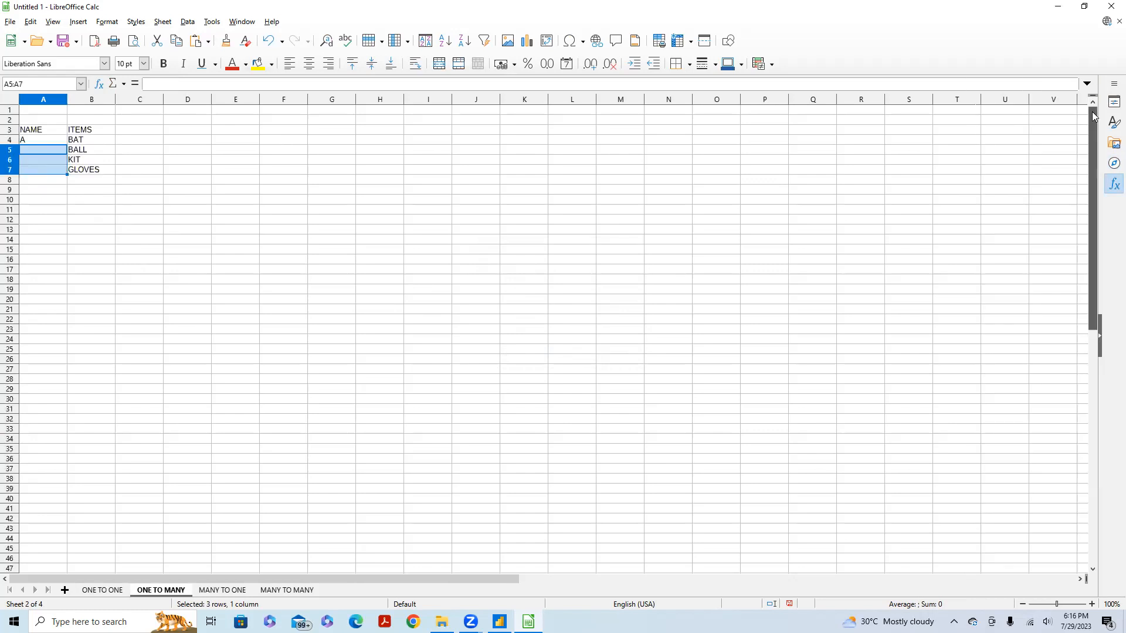
pyautogui.click(55, 182)
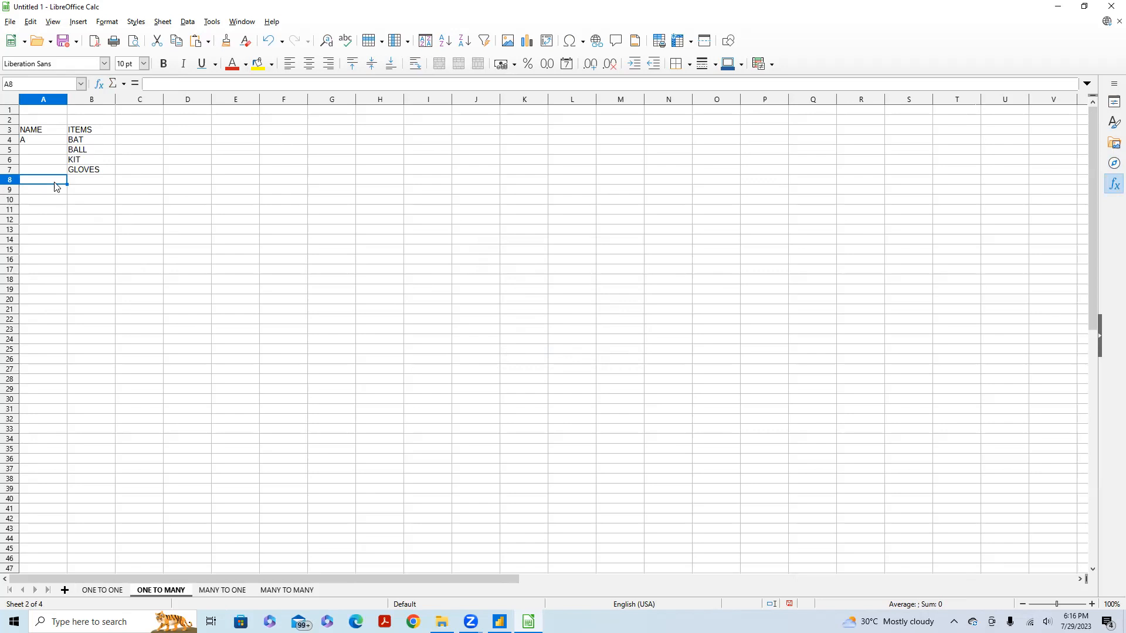
# - Add name B with item BAT in row 8, and name C with items GLOVES and BALL in rows 9 and 10
pyautogui.write('B')
pyautogui.click(87, 183)
pyautogui.write('BAT')
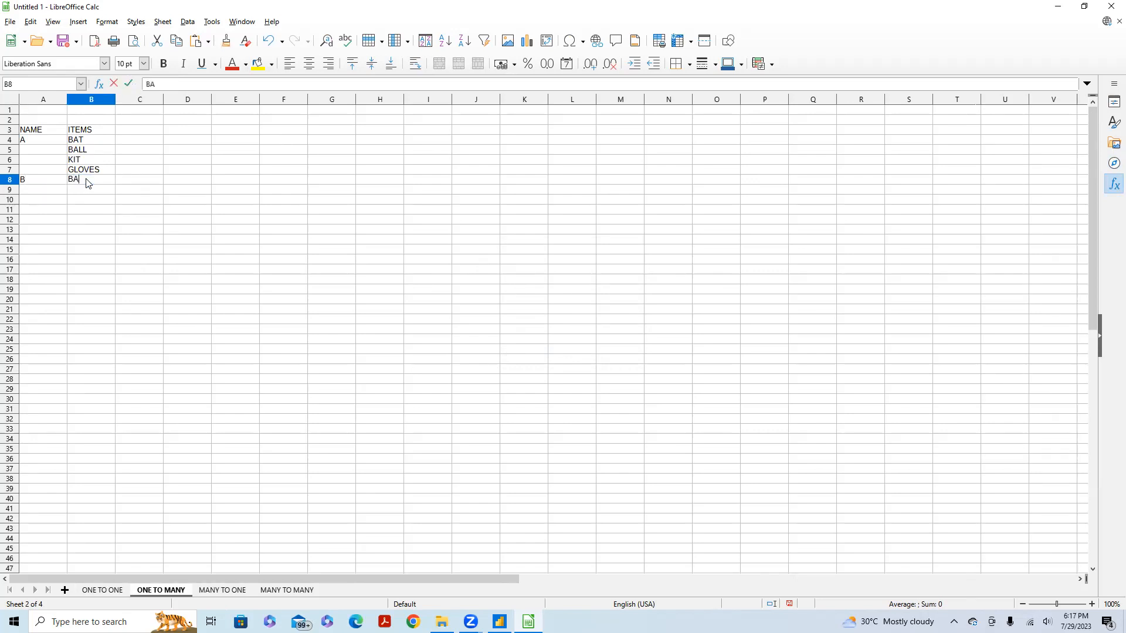
pyautogui.click(63, 190)
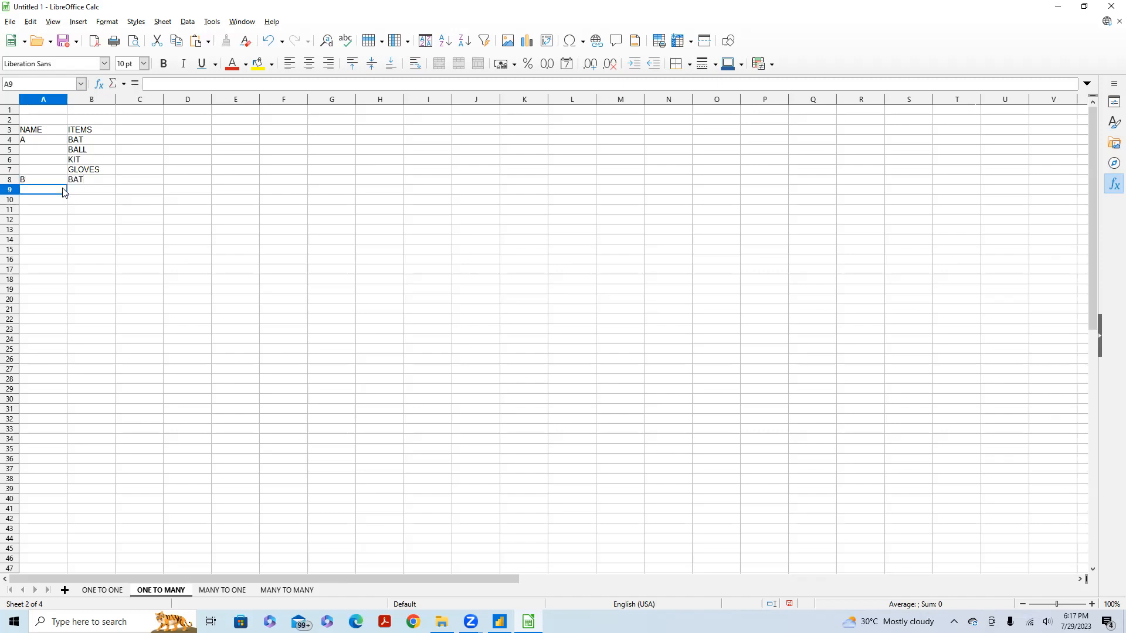
pyautogui.write('C')
pyautogui.click(85, 192)
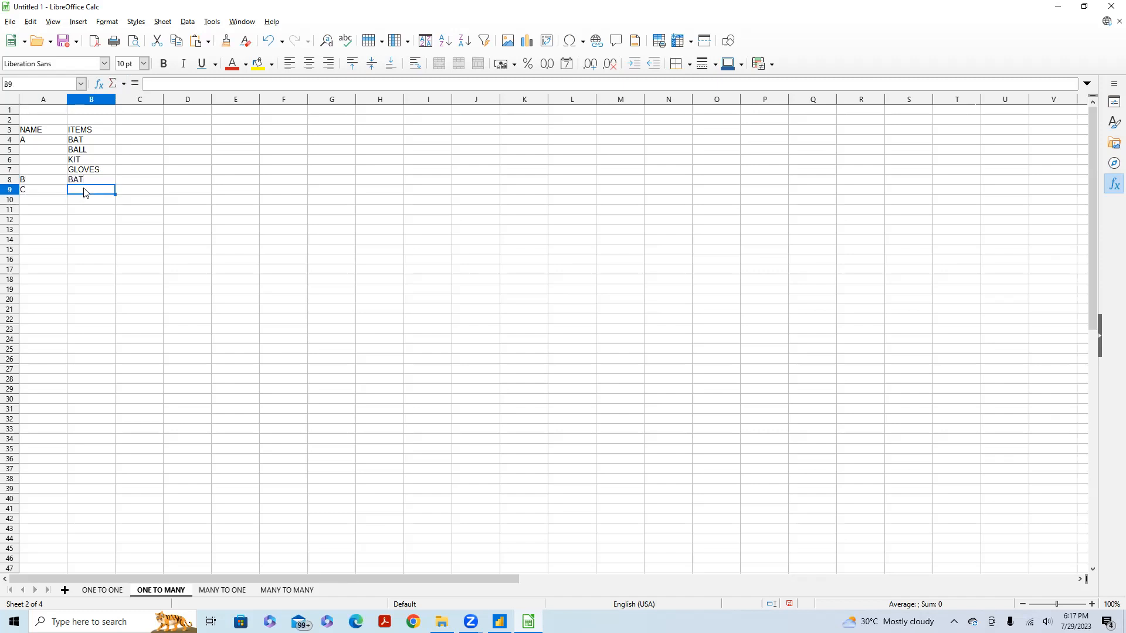
pyautogui.write('GLOVES')
pyautogui.click(79, 203)
pyautogui.write('BALL')
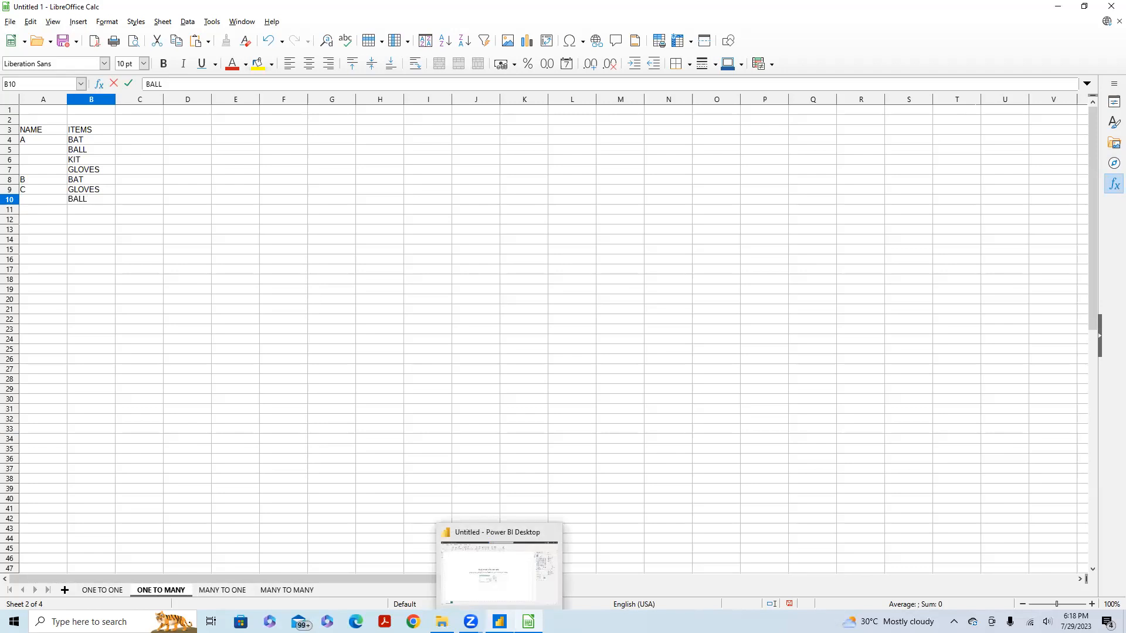
# - Switch to Power BI Desktop, show the data model and review its defined table relationships in the Manage relationships dialog
pyautogui.click(500, 621)
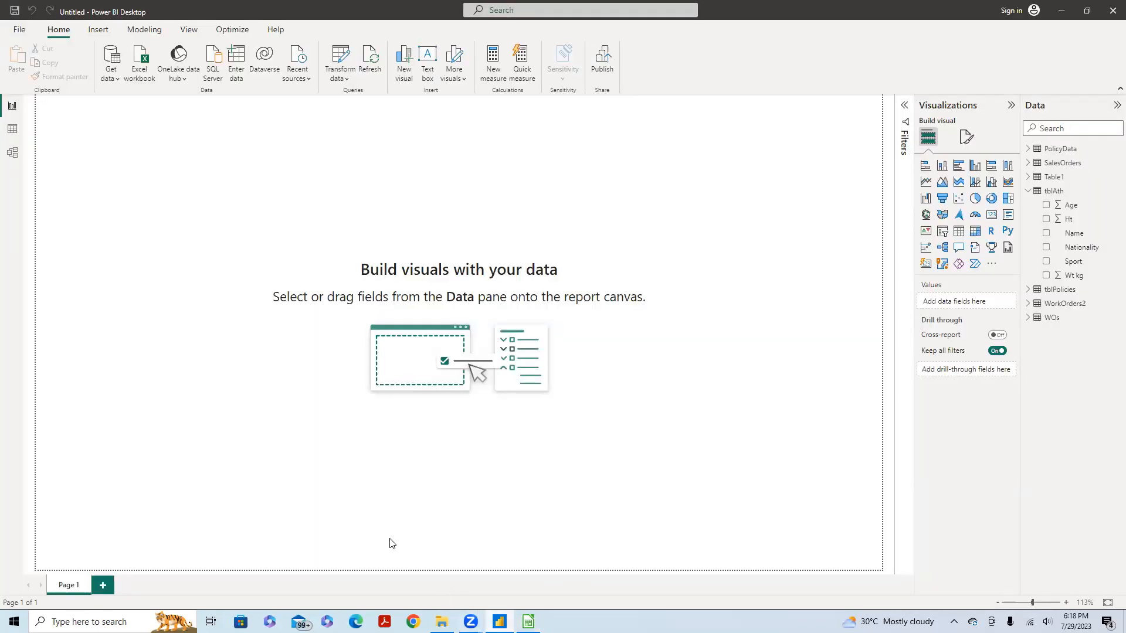
pyautogui.click(13, 152)
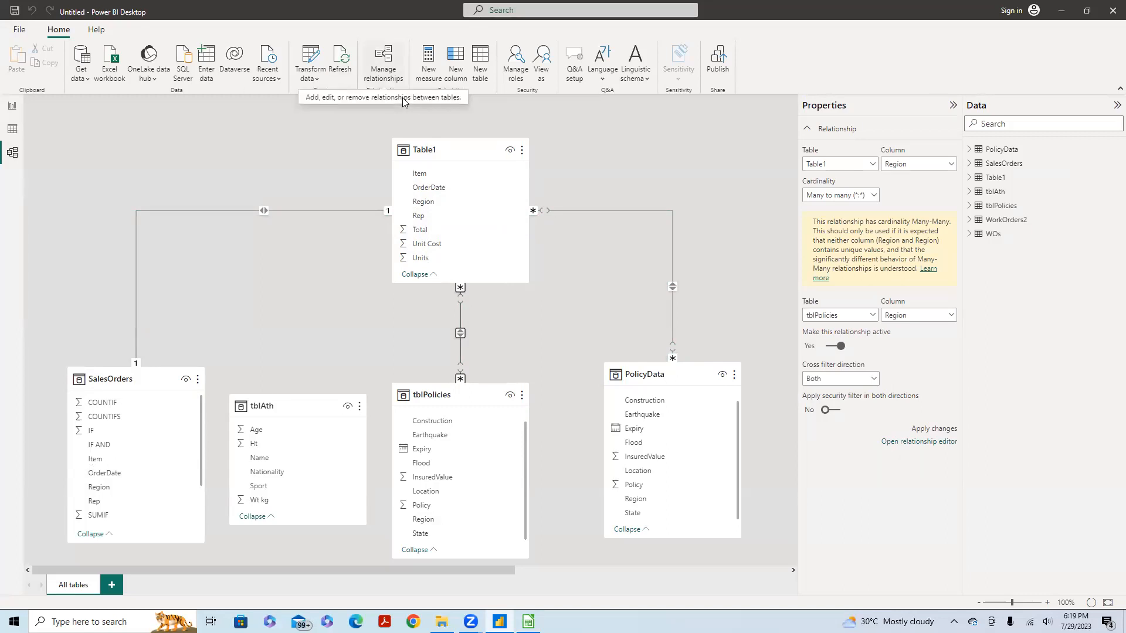
pyautogui.click(395, 76)
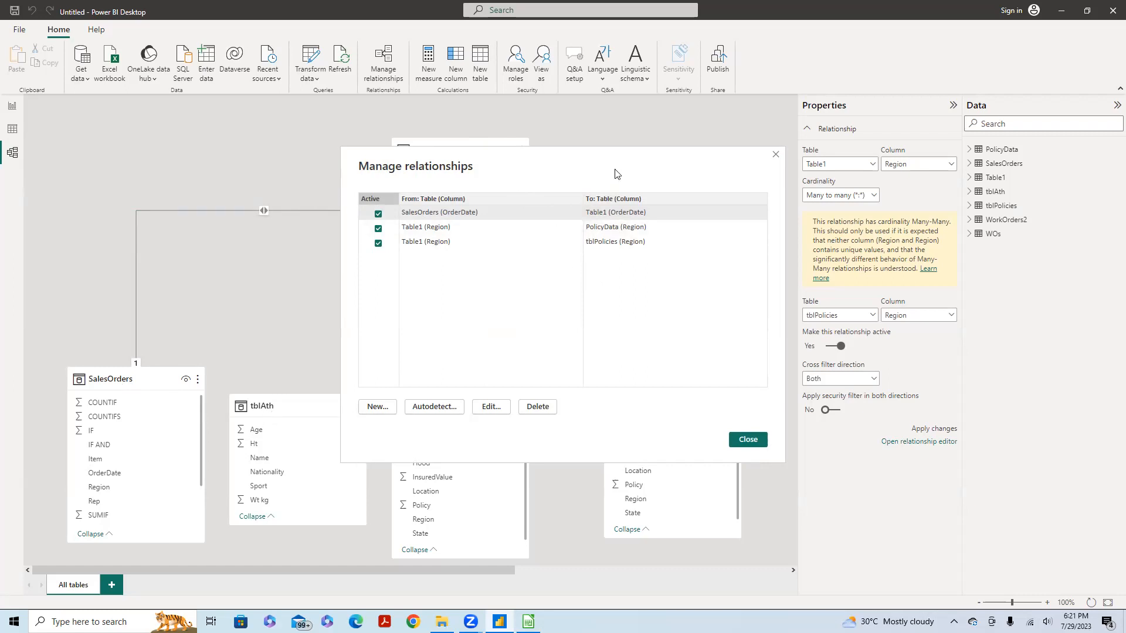
pyautogui.click(775, 154)
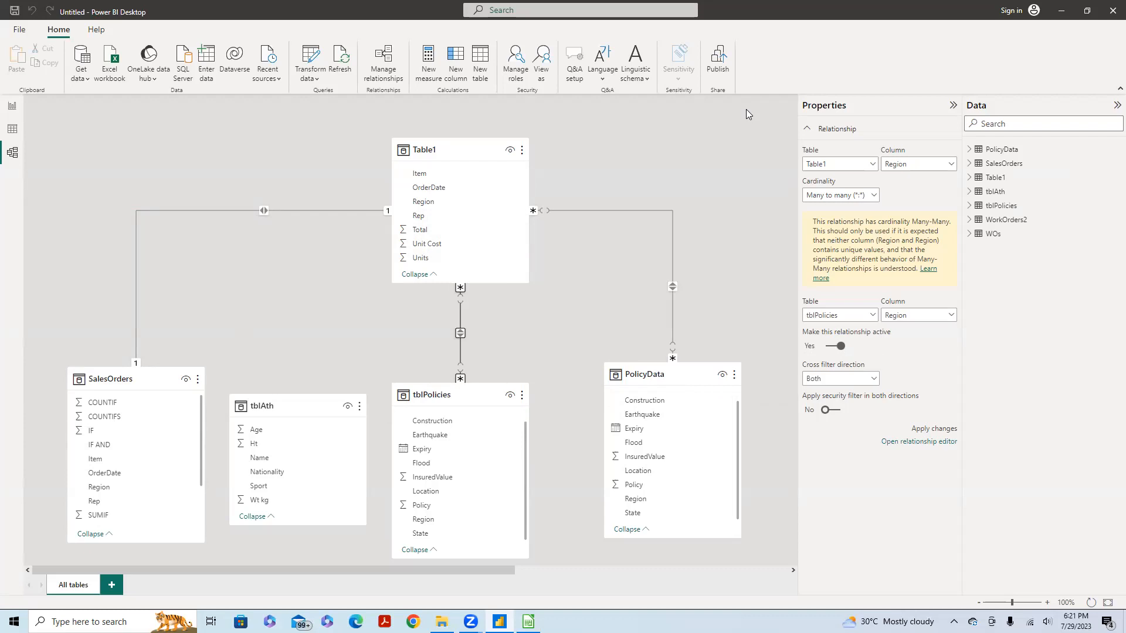
# - Examine the table, column and cross filter direction options of the relationship between Table1 and tblPolicies
pyautogui.click(871, 165)
pyautogui.click(922, 169)
pyautogui.click(874, 378)
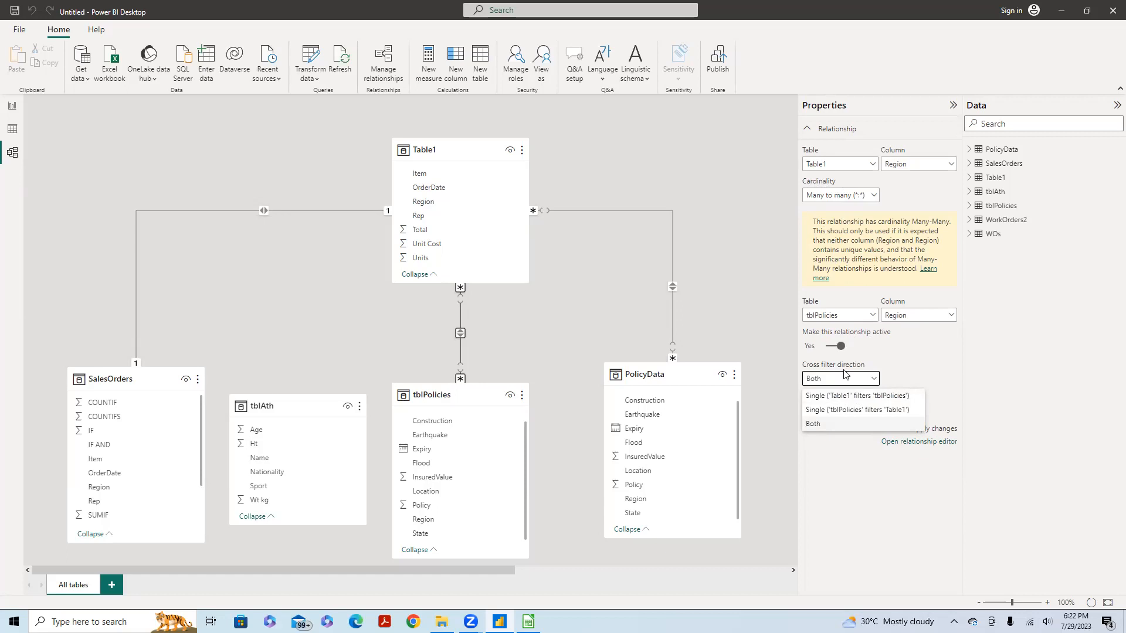
pyautogui.click(904, 354)
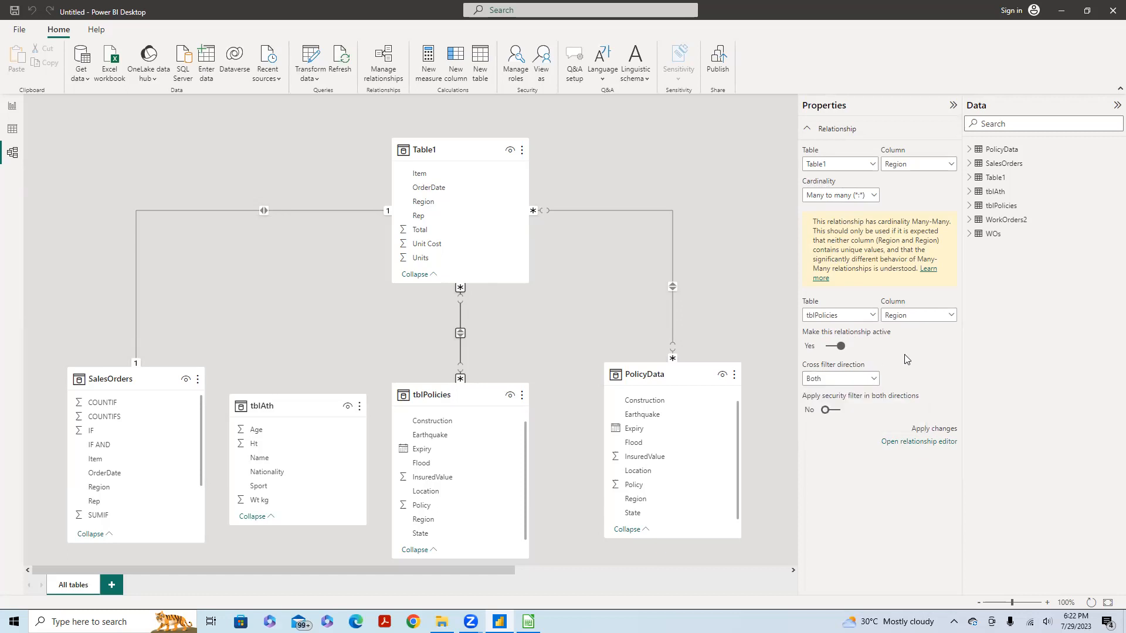